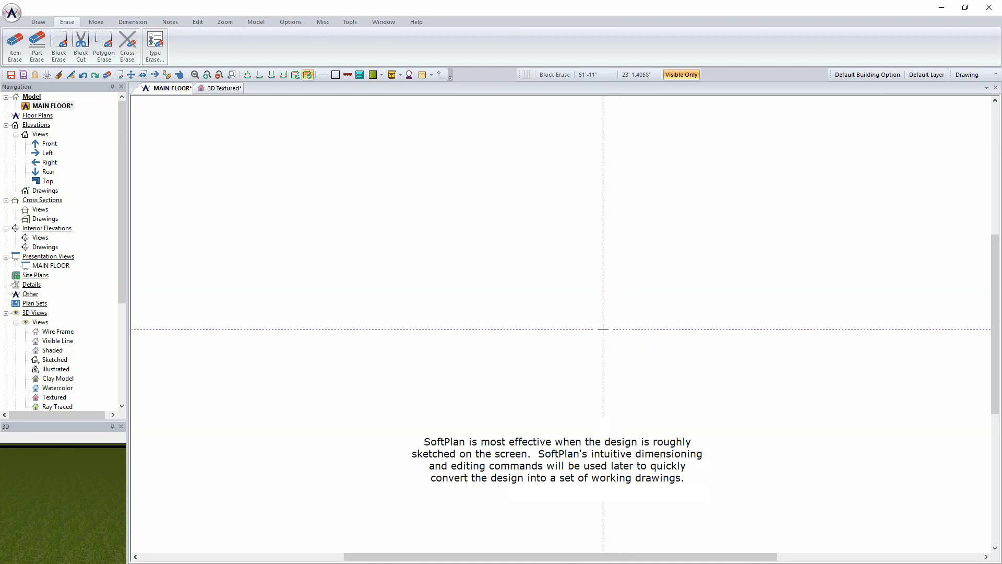
Switch the ribbon to the Draw tools for the empty MAIN FLOOR plan.
{"action": "left_click", "coordinate": [30, 23]}
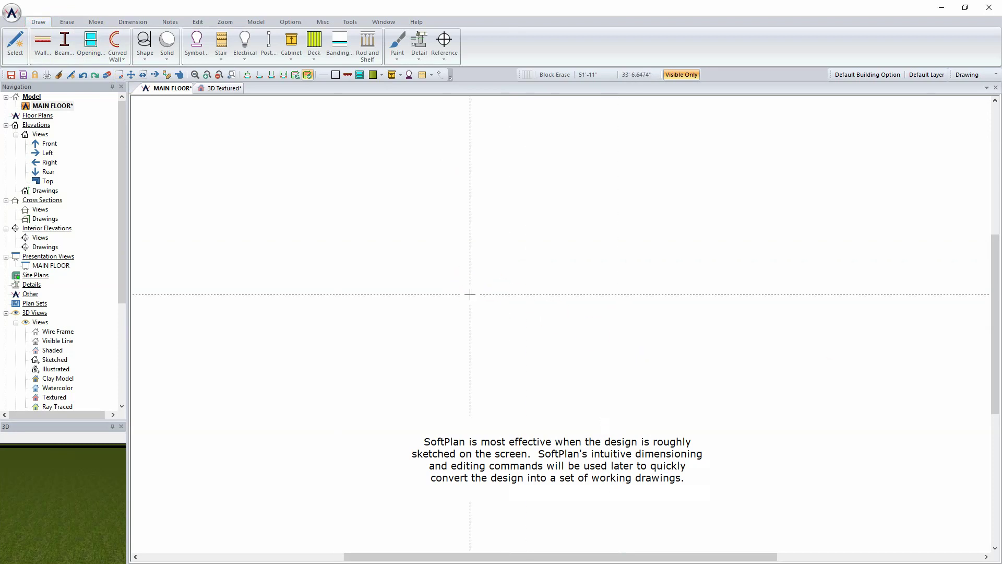
Start the Wall command from the plan's right-click menu using the 2x6/Brick wall type.
{"action": "right_click", "coordinate": [439, 256]}
{"action": "left_click", "coordinate": [463, 276]}
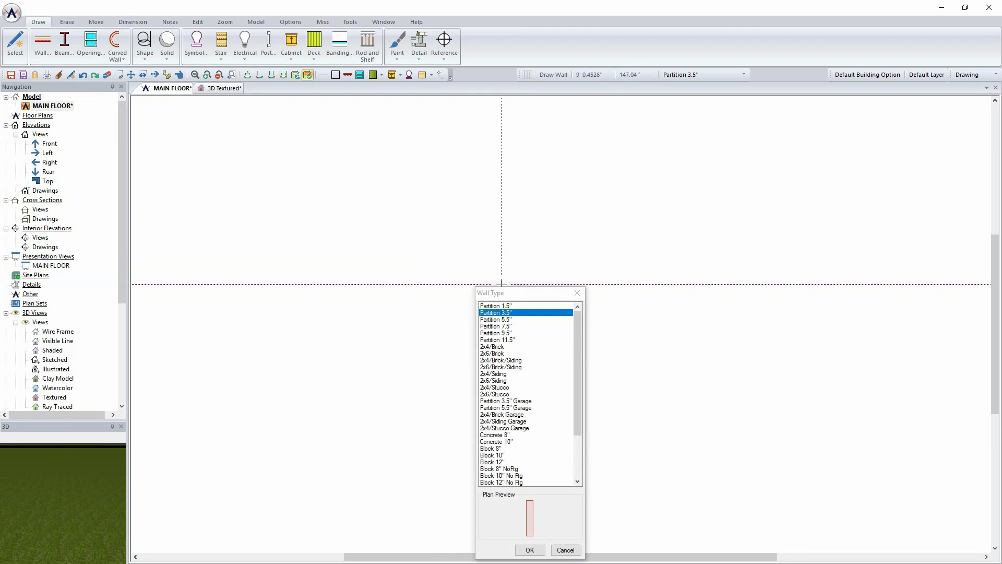
{"action": "left_click_drag", "start_coordinate": [508, 293], "coordinate": [501, 193]}
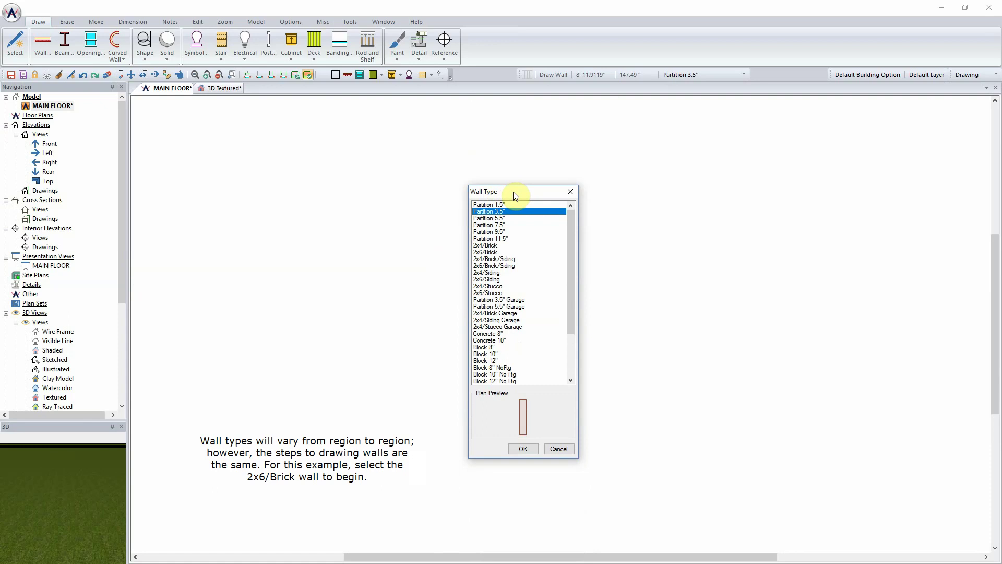
{"action": "left_click", "coordinate": [491, 252]}
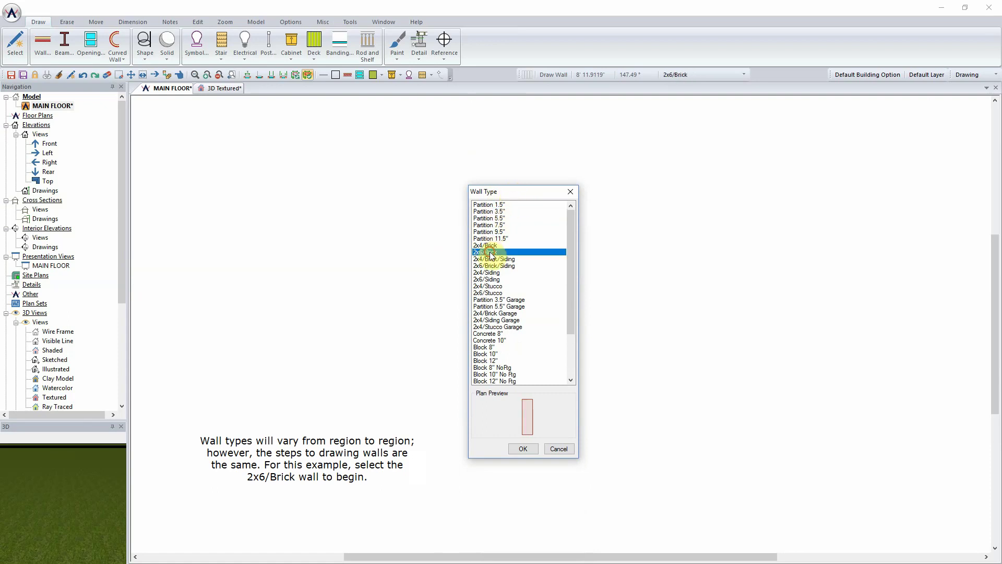
{"action": "left_click", "coordinate": [523, 449]}
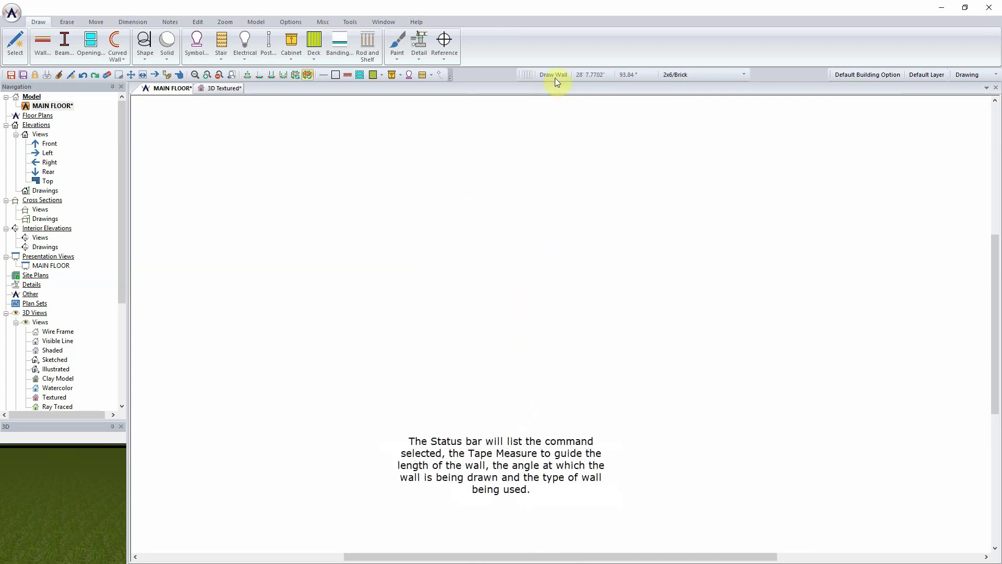
{"action": "left_click", "coordinate": [692, 79]}
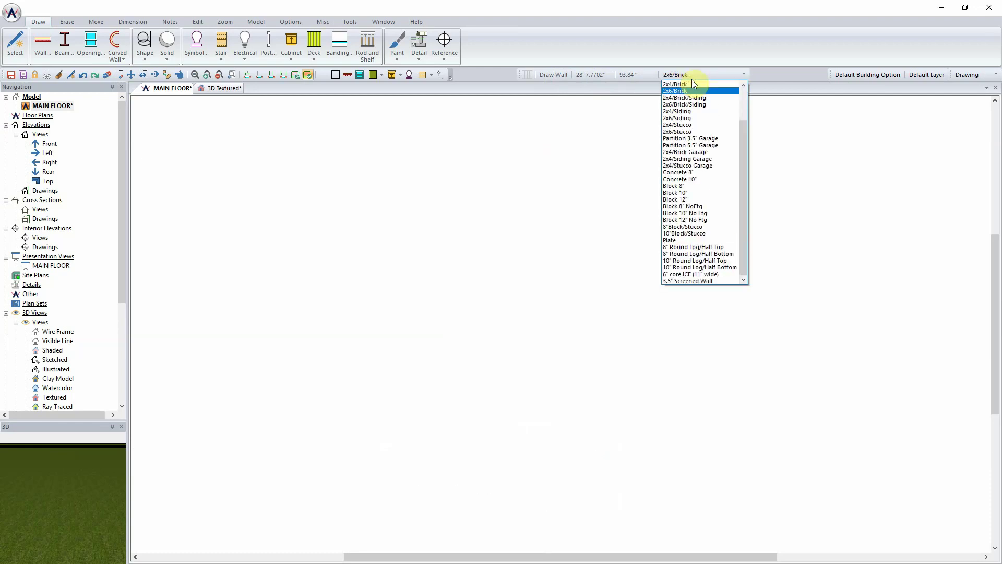
{"action": "left_click", "coordinate": [692, 79]}
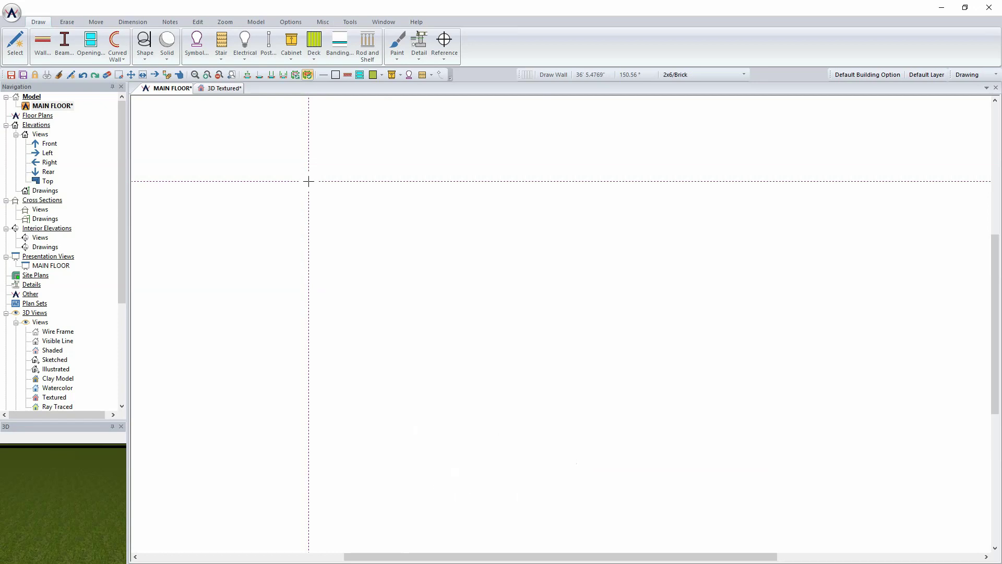
Draw a 36-foot 2x6/Brick wall left to right across the upper plan, brick face on top.
{"action": "left_click", "coordinate": [308, 181]}
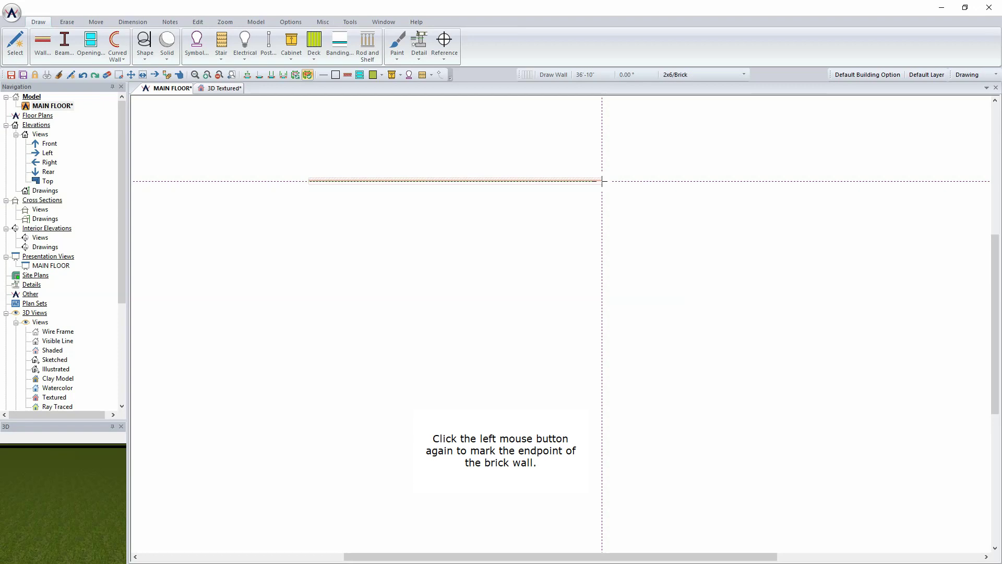
{"action": "left_click", "coordinate": [603, 181]}
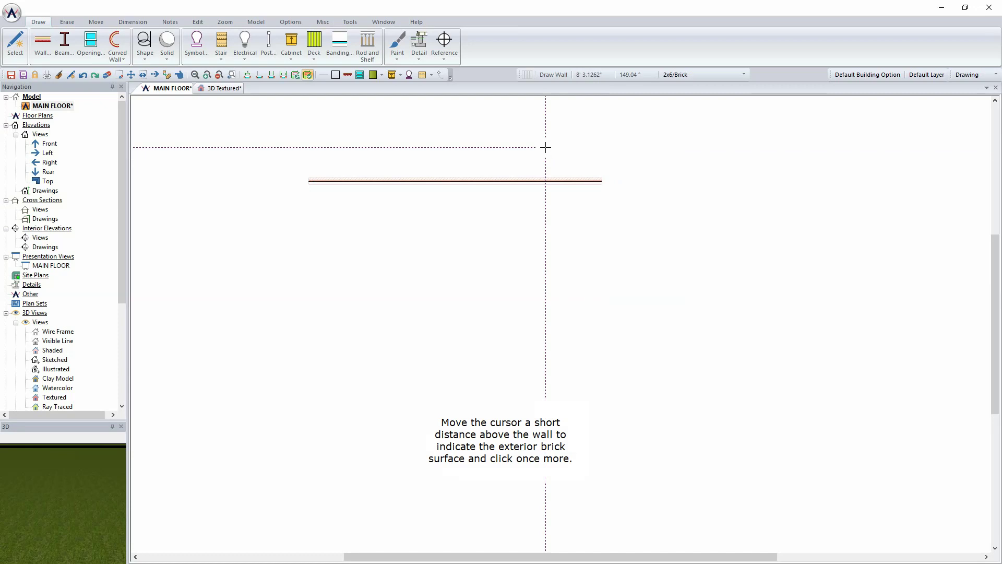
{"action": "left_click", "coordinate": [546, 147]}
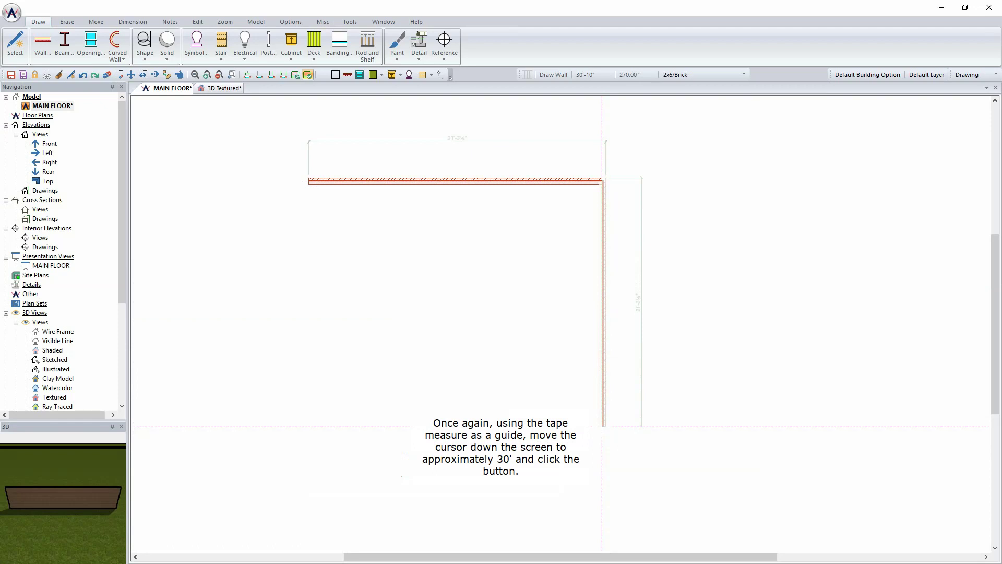
Add the 30-foot right wall, the 36-foot bottom wall and the closing left wall.
{"action": "left_click", "coordinate": [601, 427]}
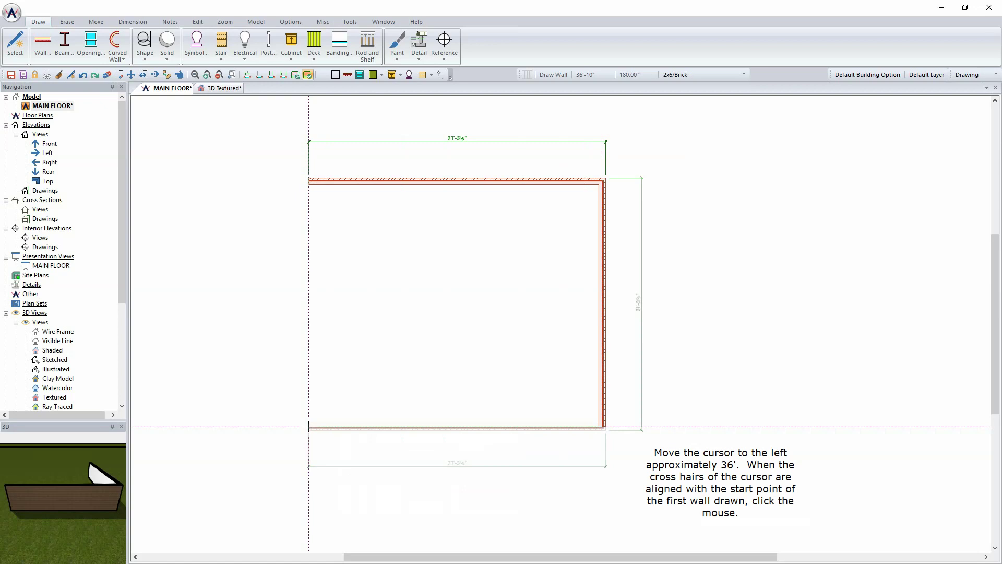
{"action": "left_click", "coordinate": [308, 426]}
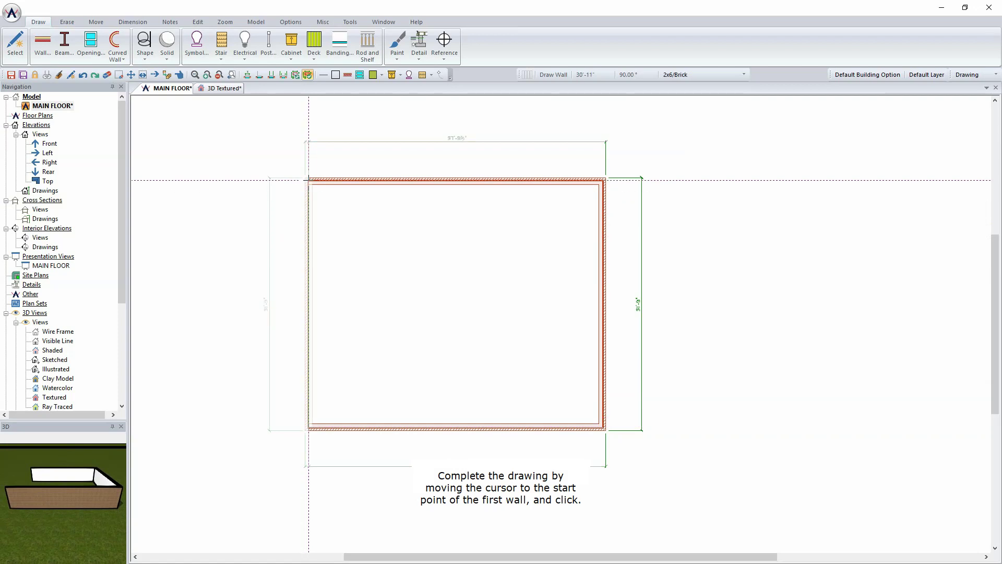
{"action": "left_click", "coordinate": [308, 180]}
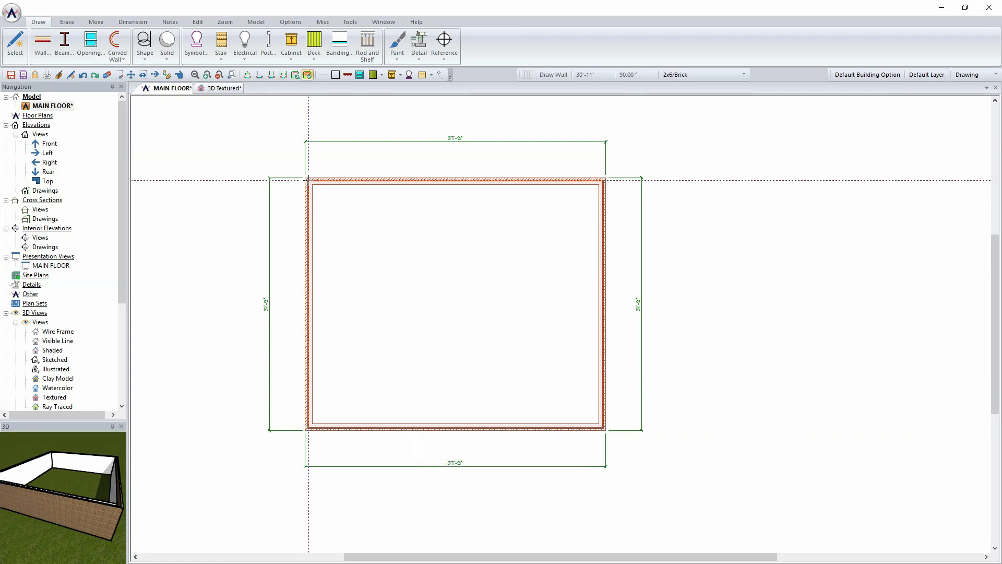
{"action": "left_click", "coordinate": [100, 465]}
Tilt the 3D preview down onto the walls and show the full 3D Textured view.
{"action": "left_click_drag", "start_coordinate": [99, 465], "coordinate": [104, 478]}
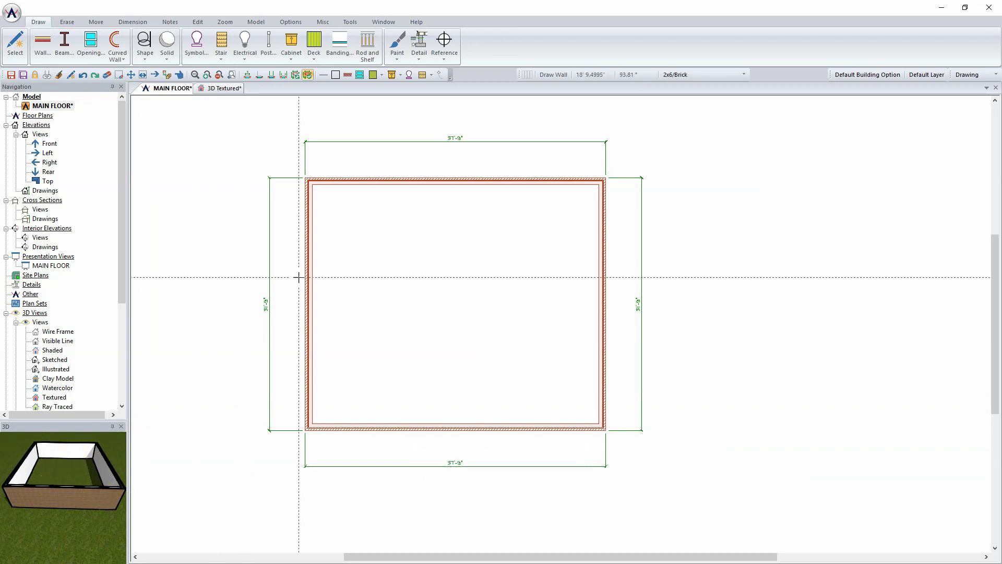
{"action": "left_click", "coordinate": [225, 89]}
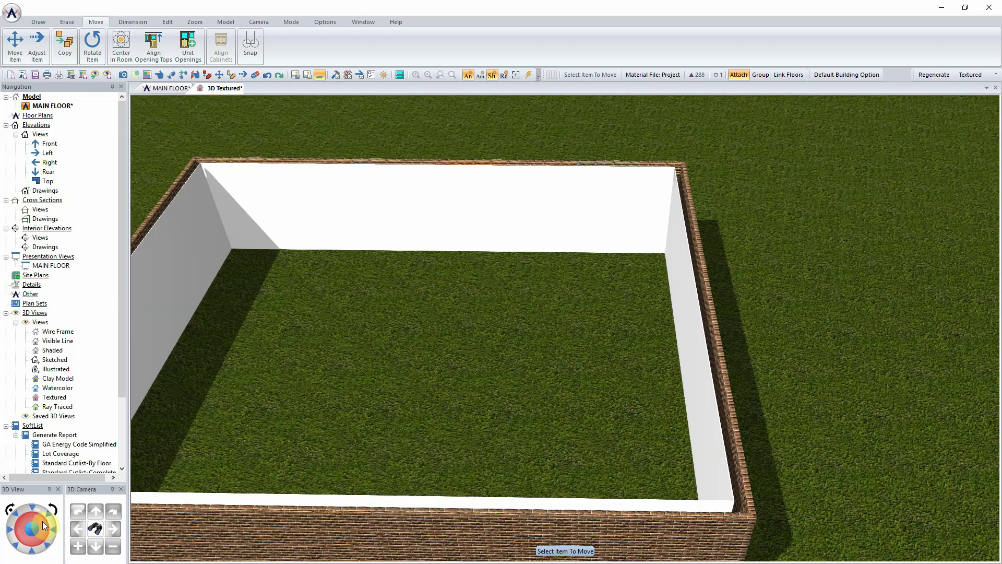
Orbit overhead, undo the last two walls, and restart the Wall command in 3D.
{"action": "left_click", "coordinate": [16, 548]}
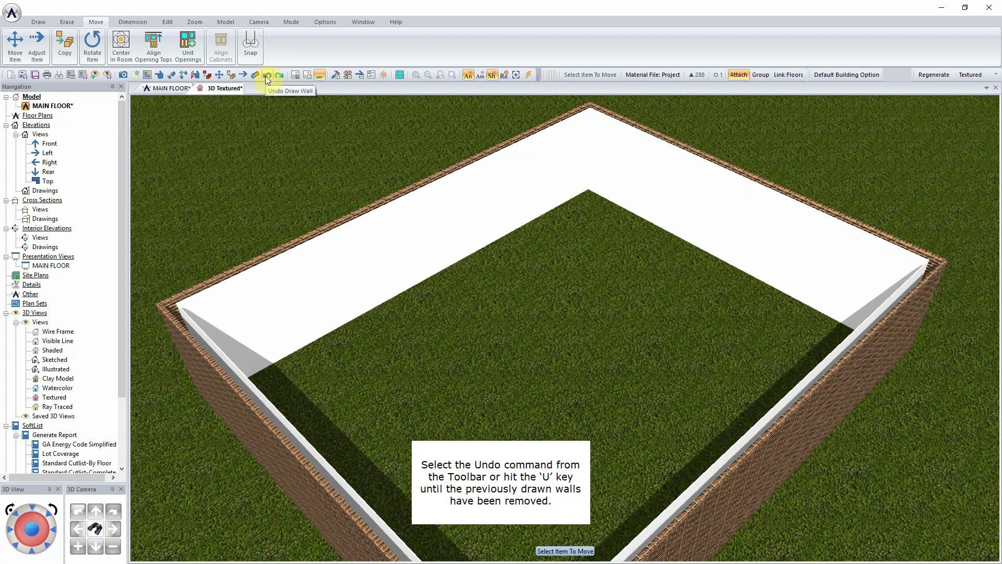
{"action": "left_click", "coordinate": [266, 76]}
{"action": "left_click", "coordinate": [267, 76]}
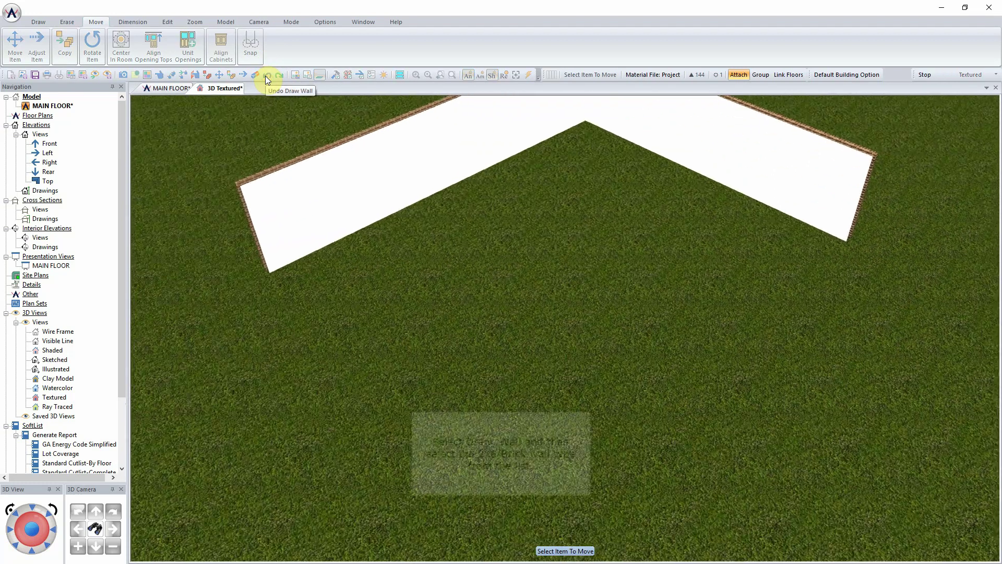
{"action": "left_click", "coordinate": [39, 22]}
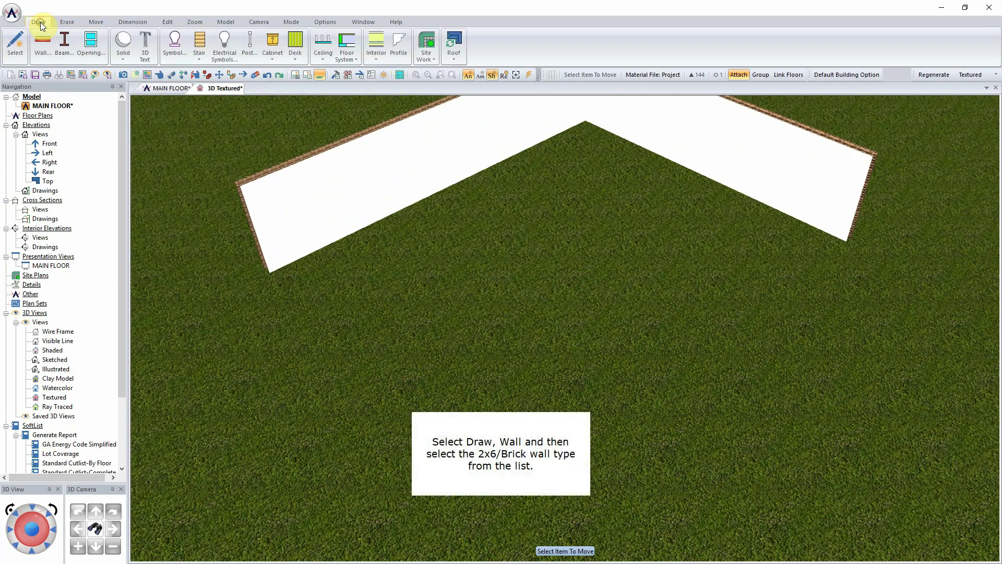
{"action": "left_click", "coordinate": [40, 49]}
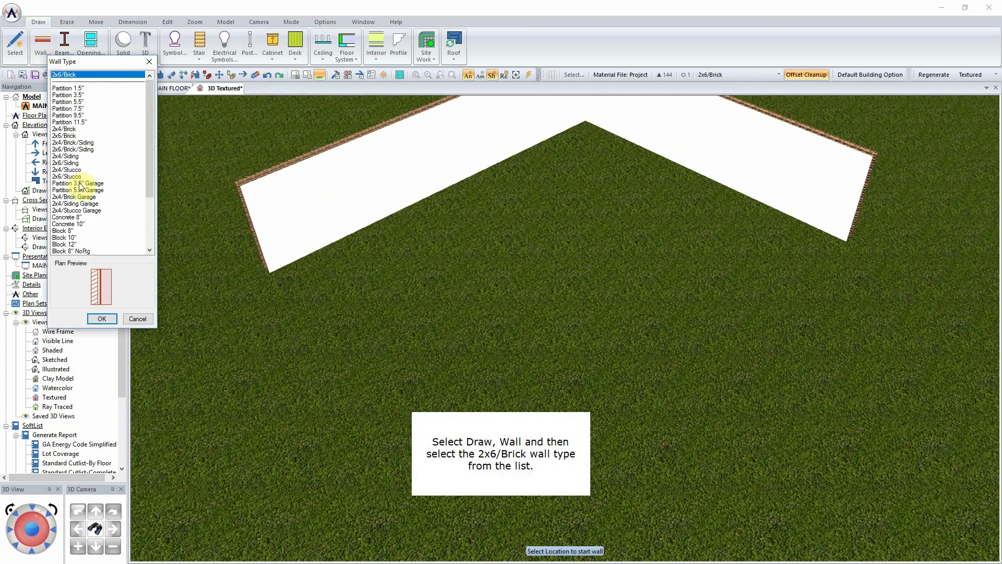
Keep 2x6/Brick and redraw the missing walls, about 36 feet, back to the starting corner.
{"action": "left_click", "coordinate": [103, 319]}
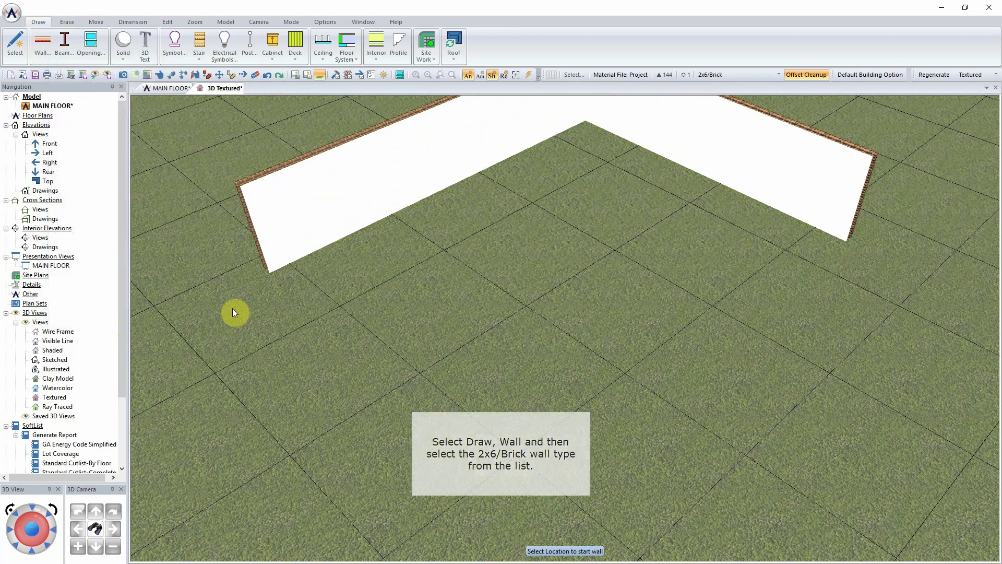
{"action": "left_click", "coordinate": [847, 241]}
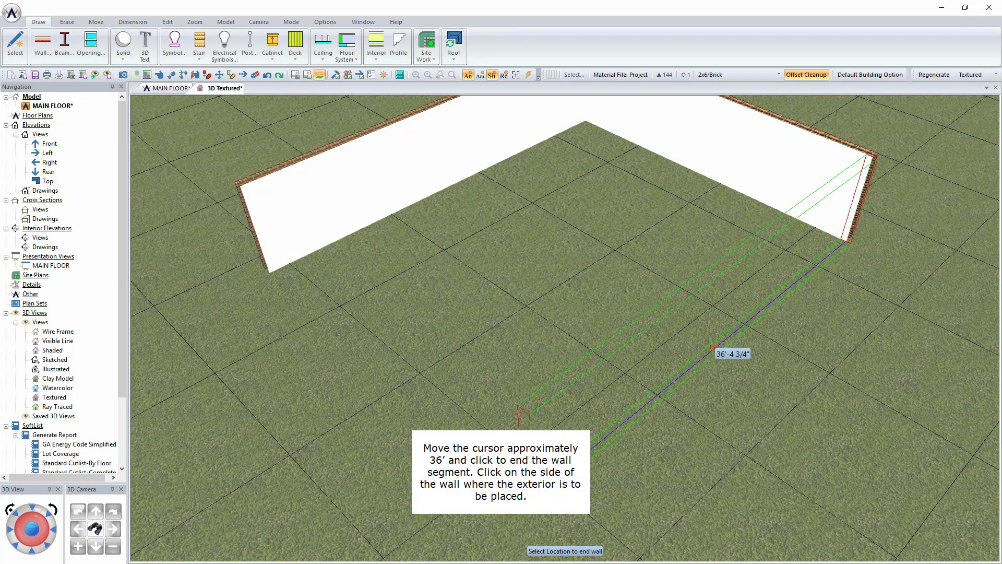
{"action": "left_click", "coordinate": [510, 485]}
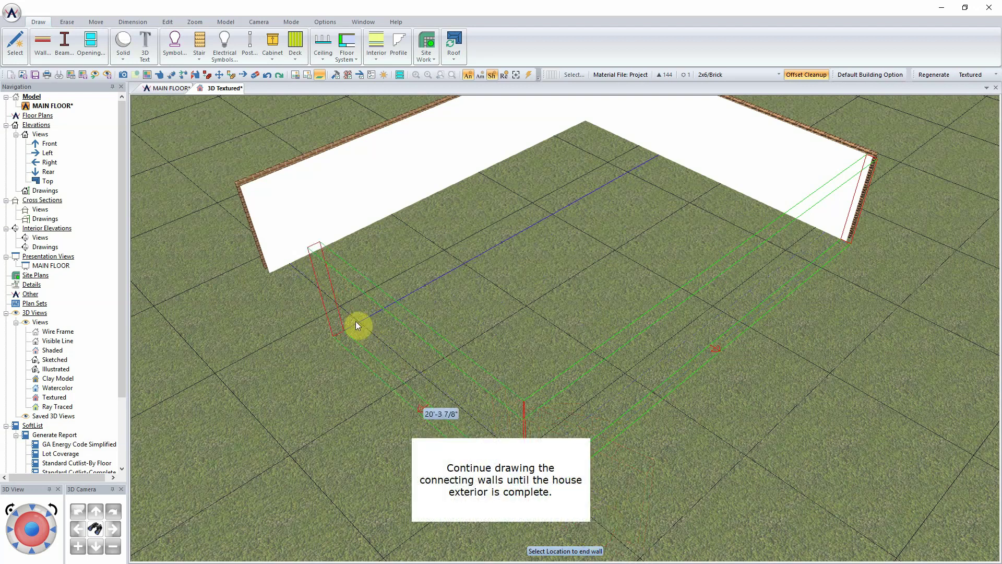
{"action": "left_click", "coordinate": [278, 262]}
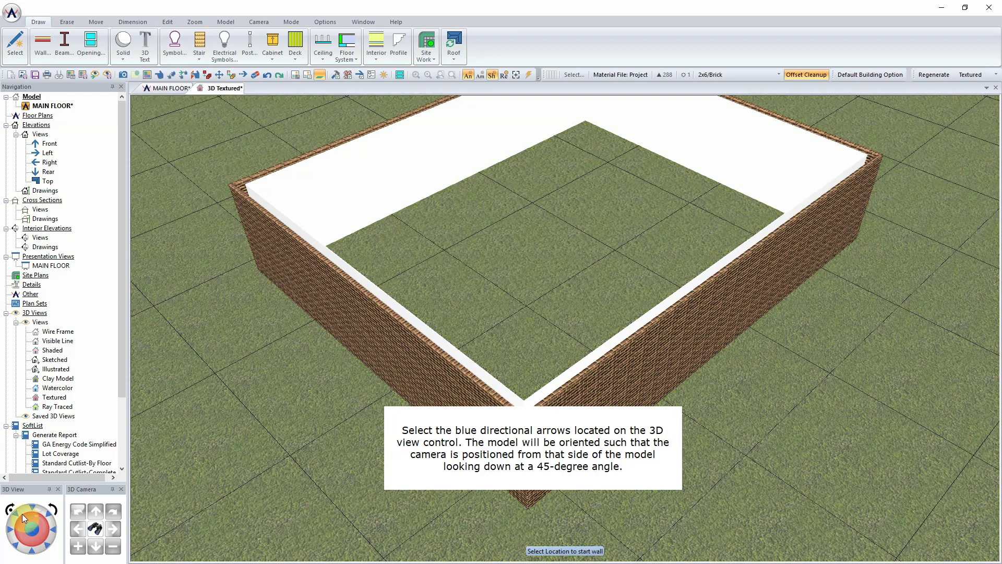
Rotate the textured view with the 3D View compass until the enclosure's front faces the camera.
{"action": "left_click", "coordinate": [49, 546]}
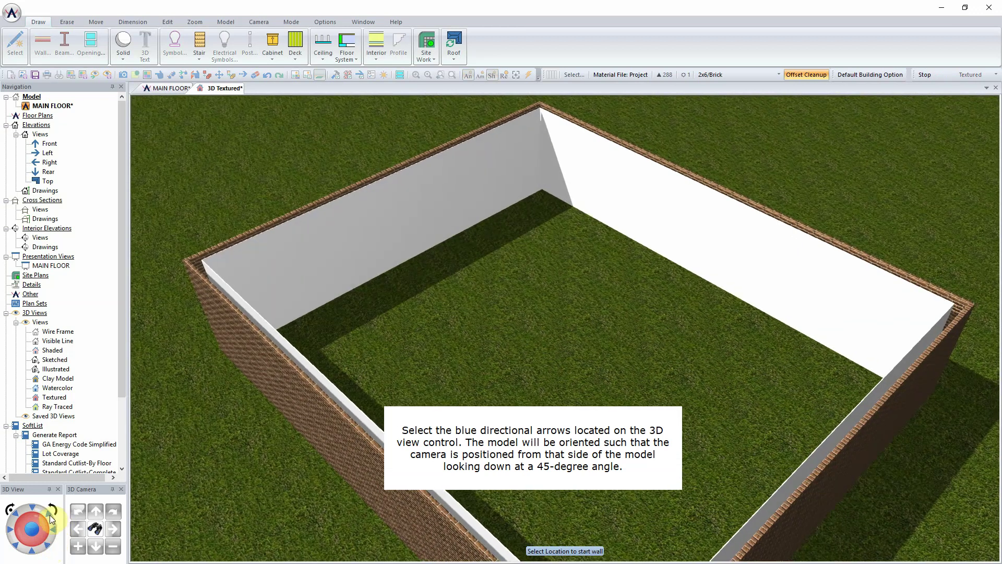
{"action": "left_click", "coordinate": [49, 514]}
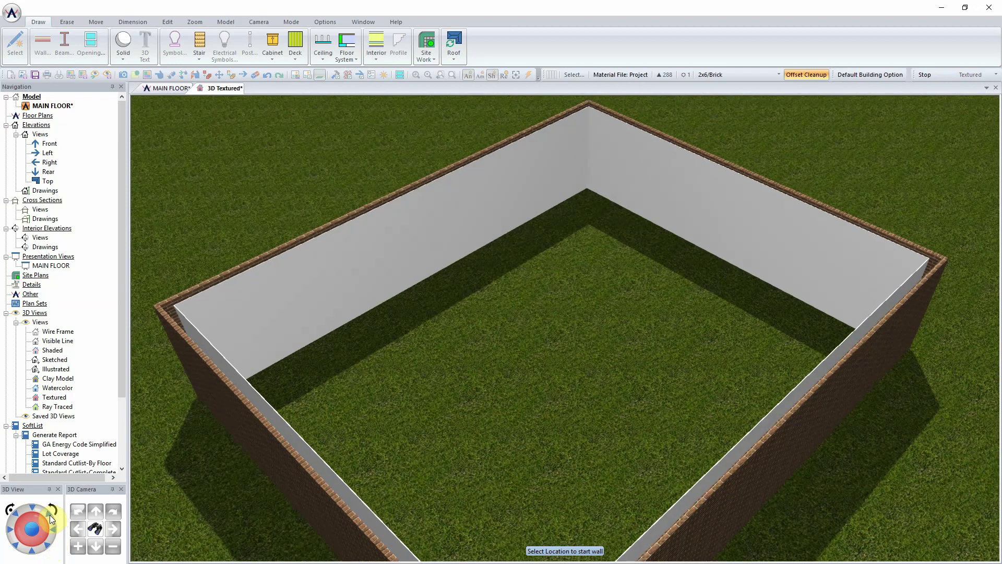
{"action": "left_click", "coordinate": [31, 551]}
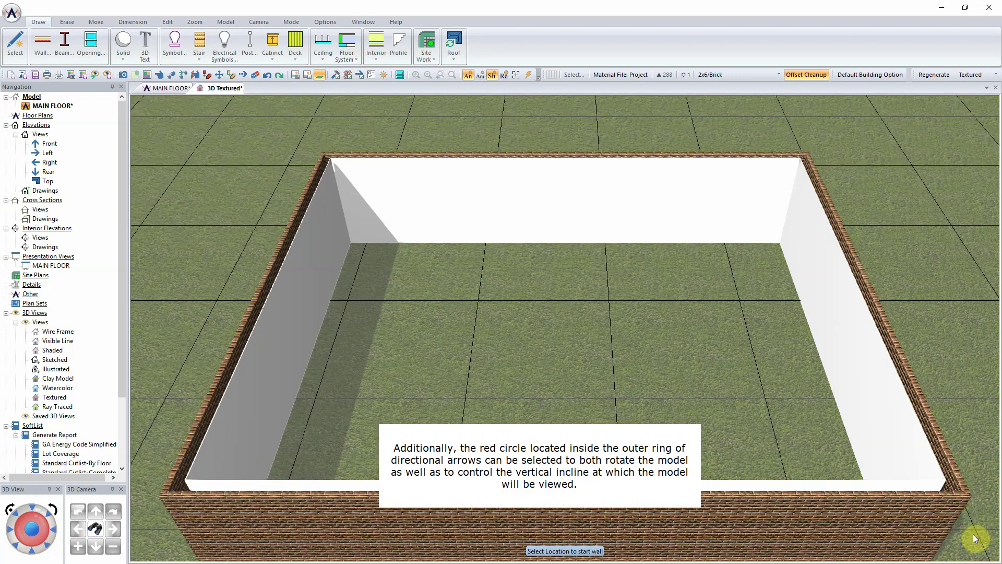
From the Options ribbon, try low, steep top-down and shallow perspective inclines around the enclosure.
{"action": "key", "text": "alt+o"}
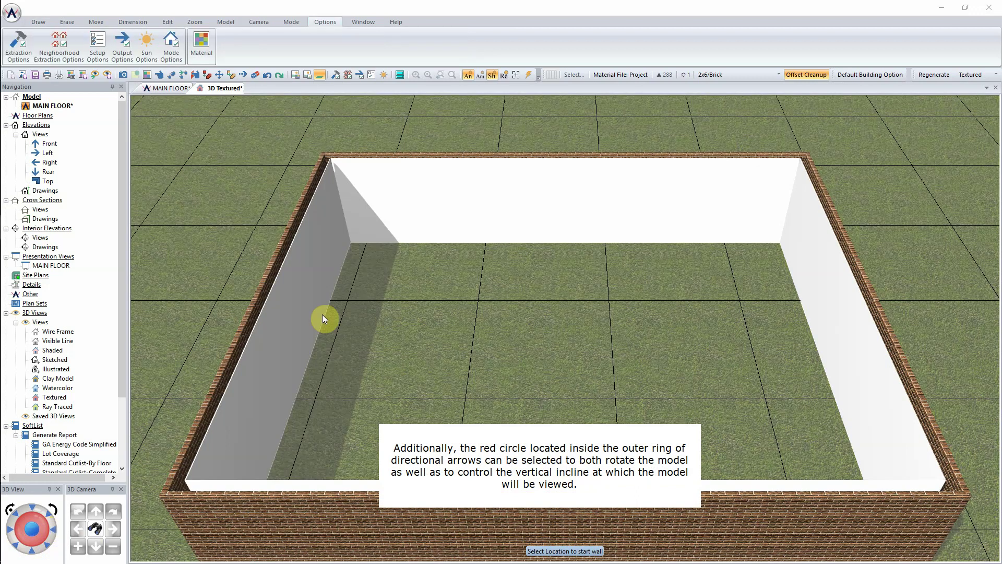
{"action": "left_click", "coordinate": [30, 544]}
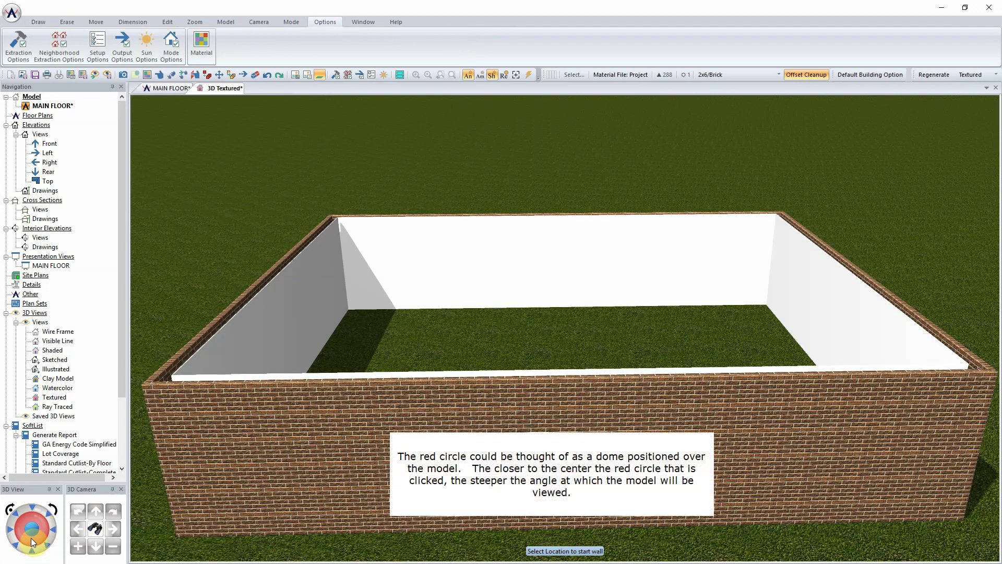
{"action": "left_click", "coordinate": [30, 538]}
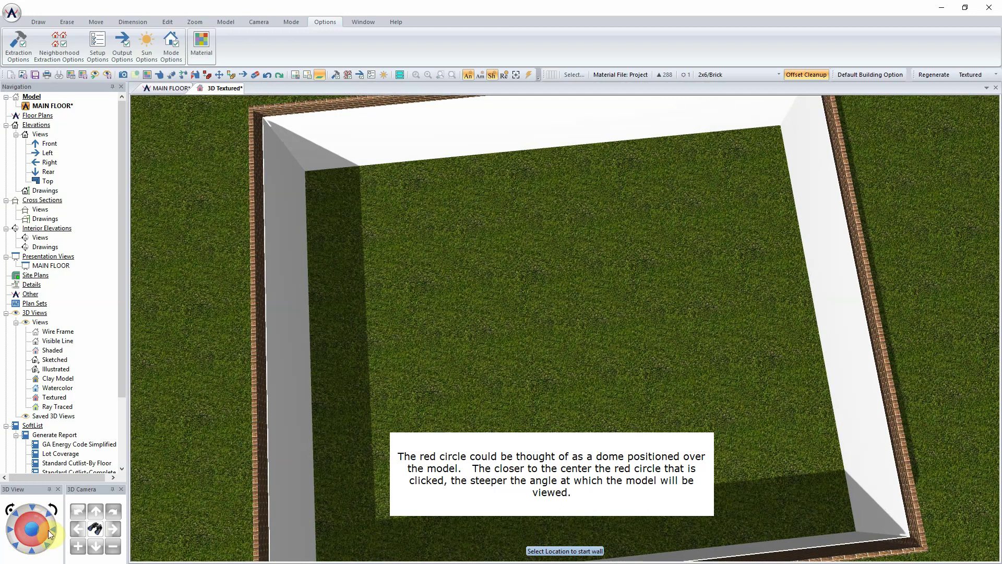
{"action": "left_click", "coordinate": [47, 528]}
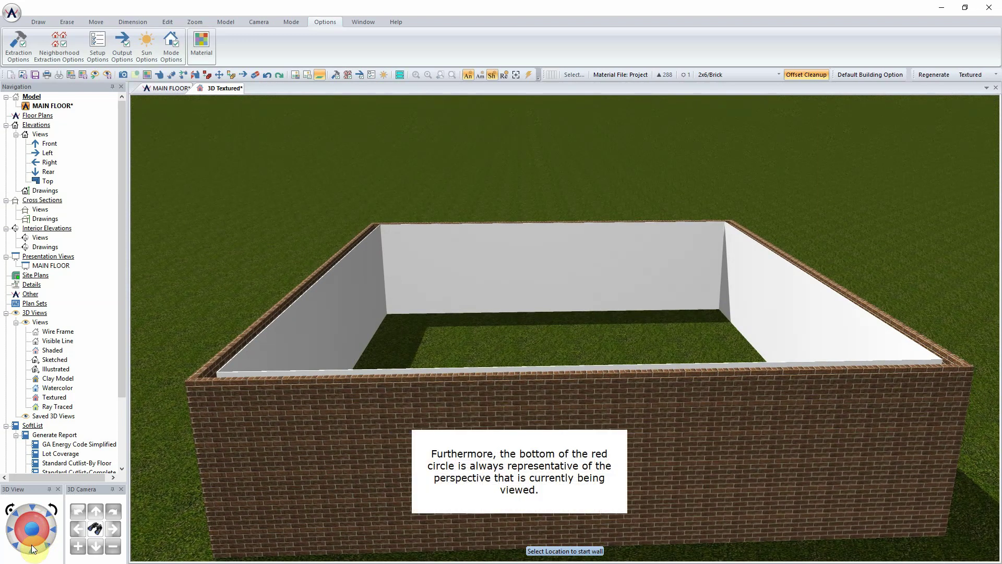
{"action": "left_click", "coordinate": [32, 544]}
{"action": "left_click", "coordinate": [32, 544]}
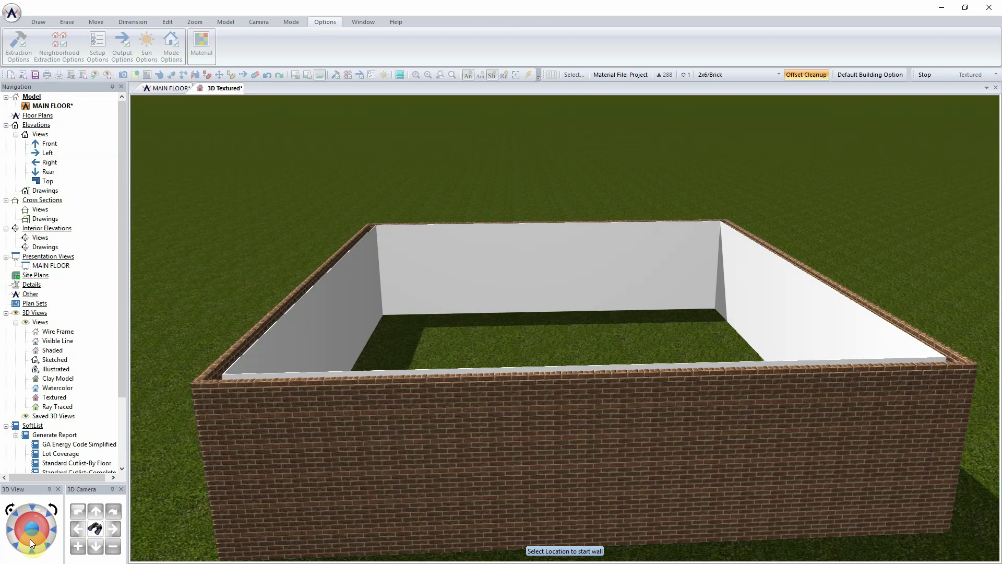
Look straight down on the brick enclosure, then tilt slightly toward its front.
{"action": "left_click", "coordinate": [30, 537]}
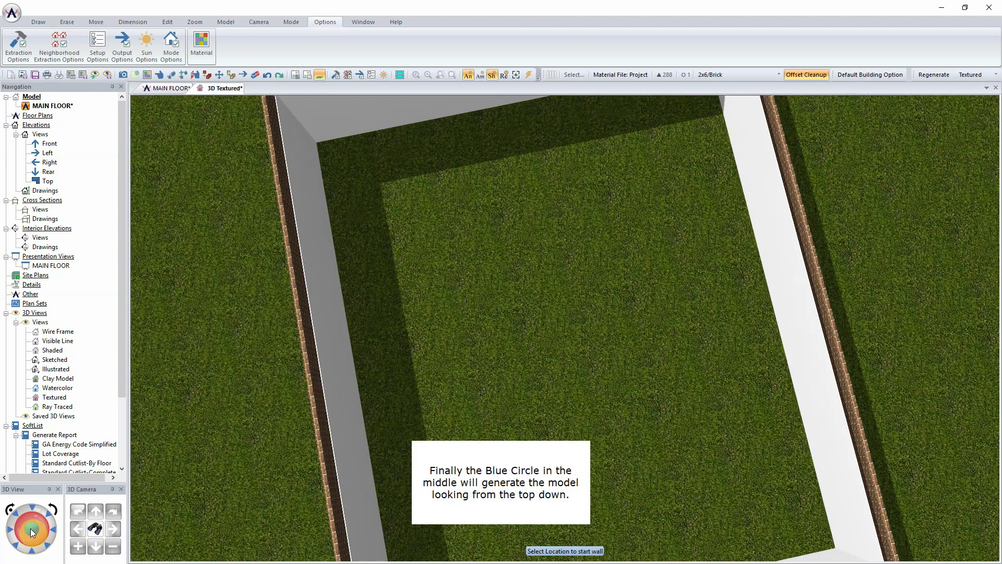
{"action": "left_click", "coordinate": [31, 533]}
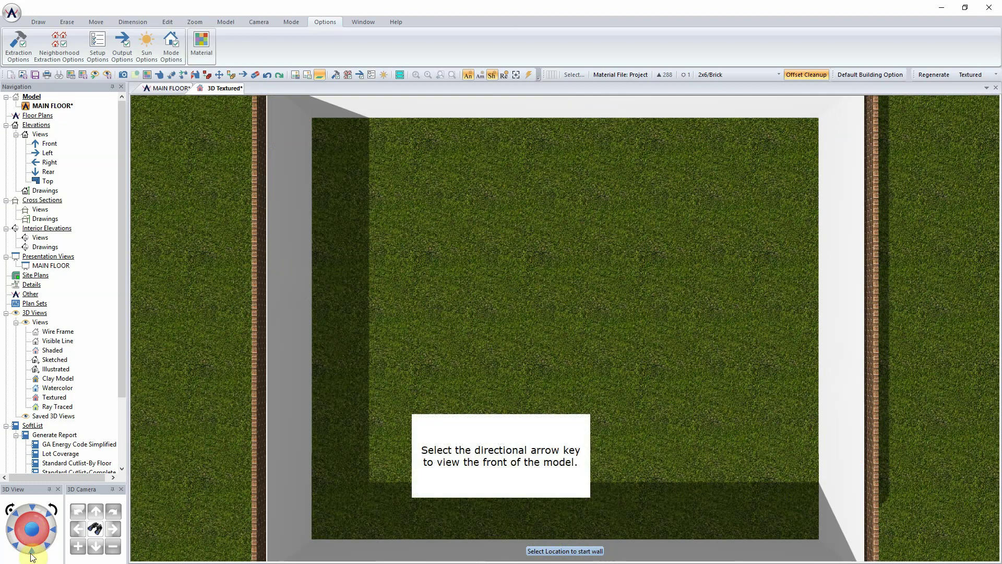
{"action": "left_click", "coordinate": [32, 552]}
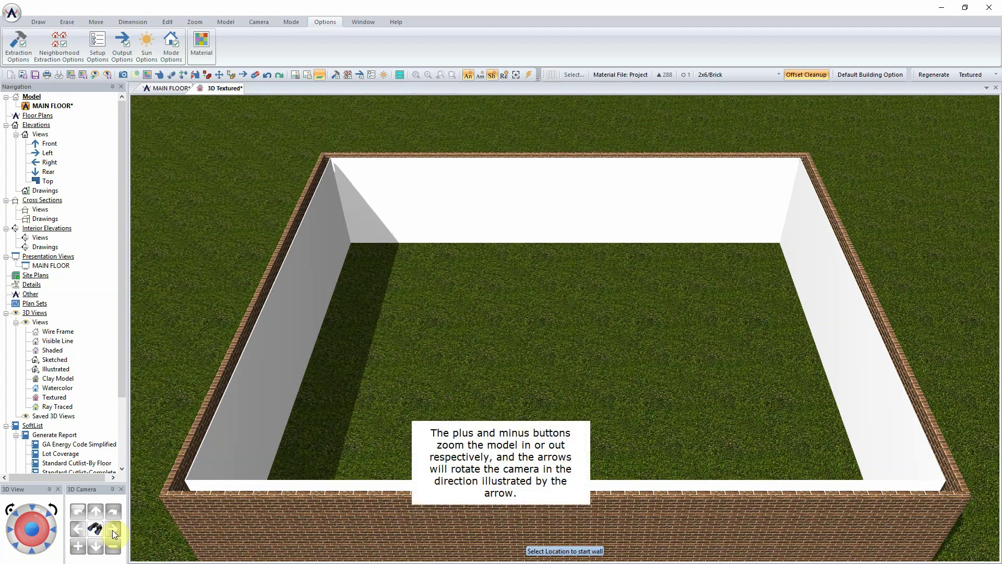
Rotate the camera two steps left, then tilt it down toward the enclosure.
{"action": "left_click", "coordinate": [111, 530]}
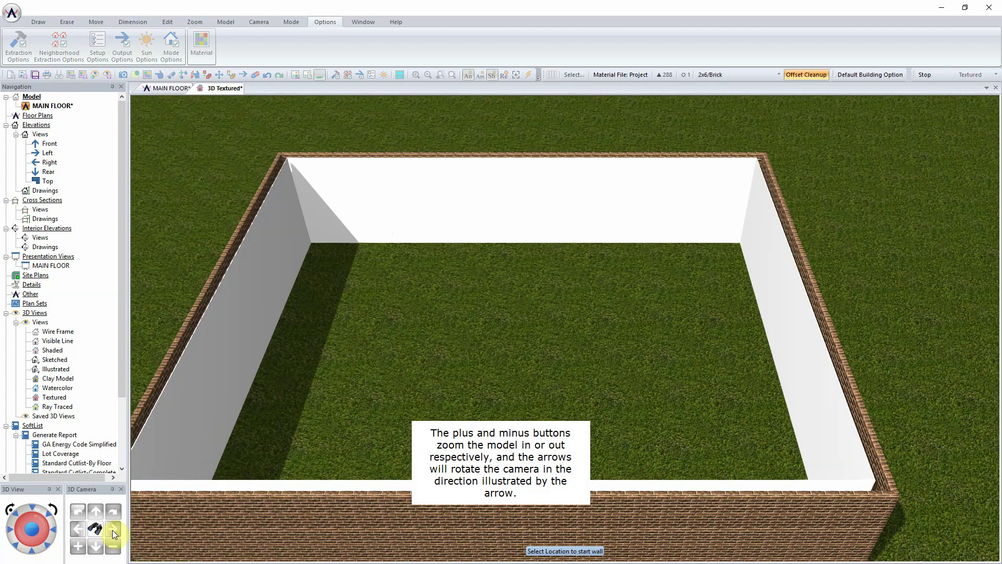
{"action": "left_click", "coordinate": [80, 529]}
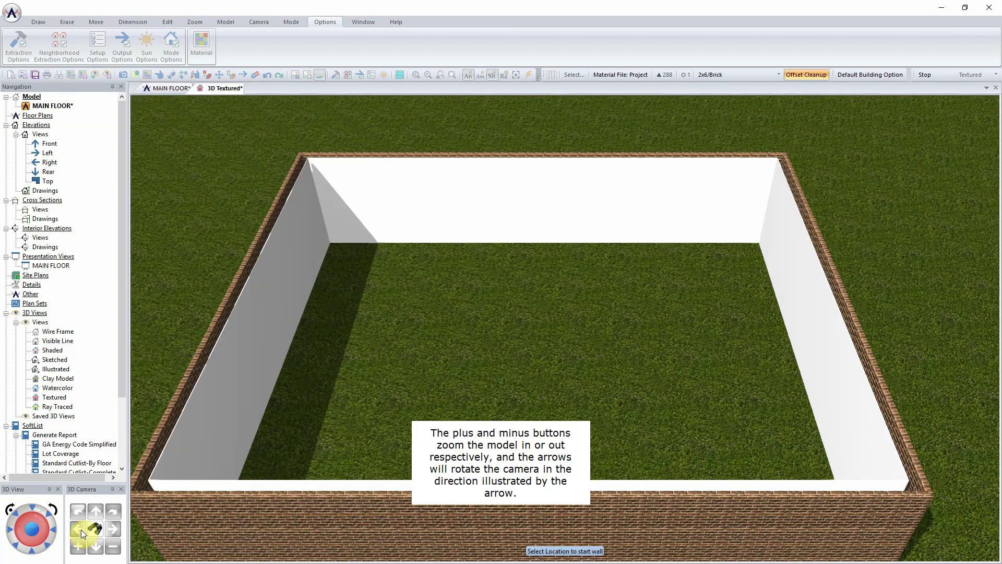
{"action": "left_click", "coordinate": [81, 529]}
{"action": "left_click", "coordinate": [80, 529]}
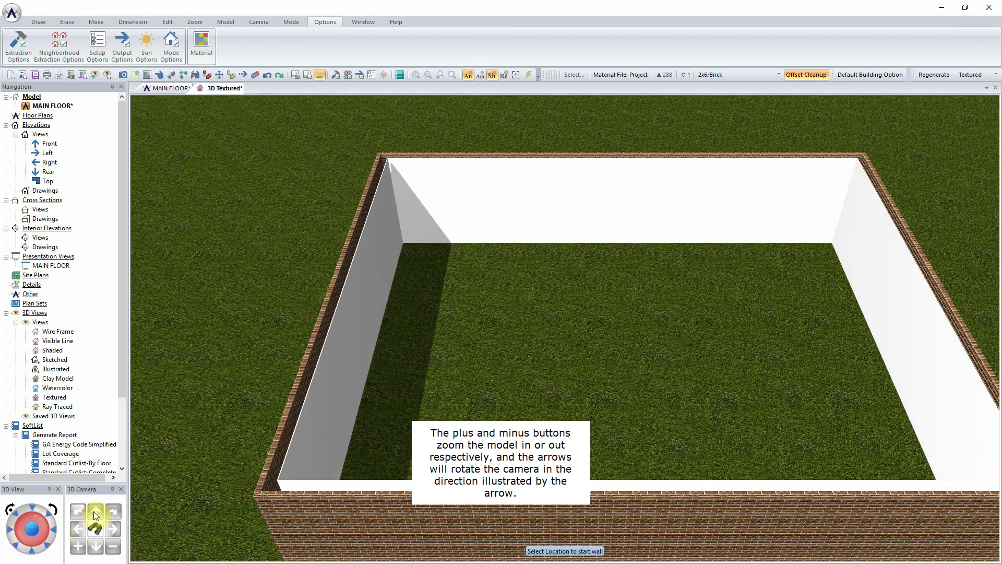
{"action": "left_click", "coordinate": [93, 511]}
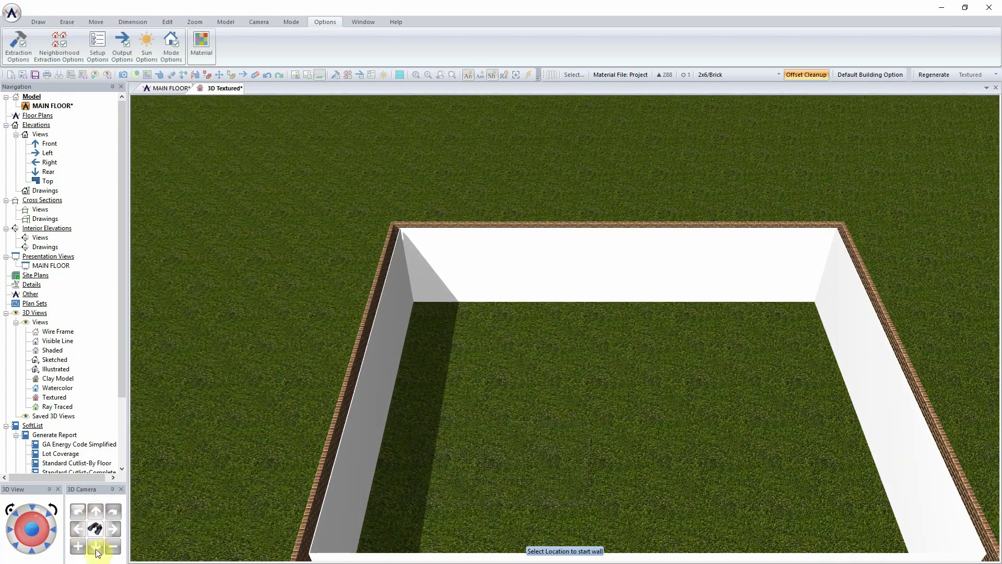
{"action": "left_click", "coordinate": [97, 547]}
{"action": "left_click", "coordinate": [98, 548]}
{"action": "left_click", "coordinate": [97, 551]}
Step the camera down and closer to the brick walls.
{"action": "left_click", "coordinate": [97, 551]}
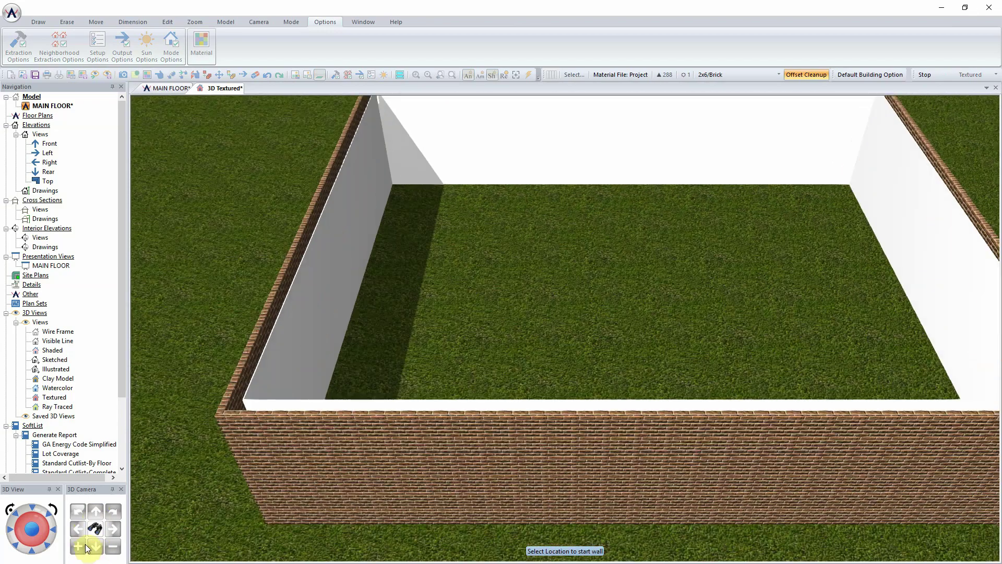
{"action": "left_click", "coordinate": [96, 549]}
{"action": "left_click", "coordinate": [96, 549]}
{"action": "left_click", "coordinate": [96, 549]}
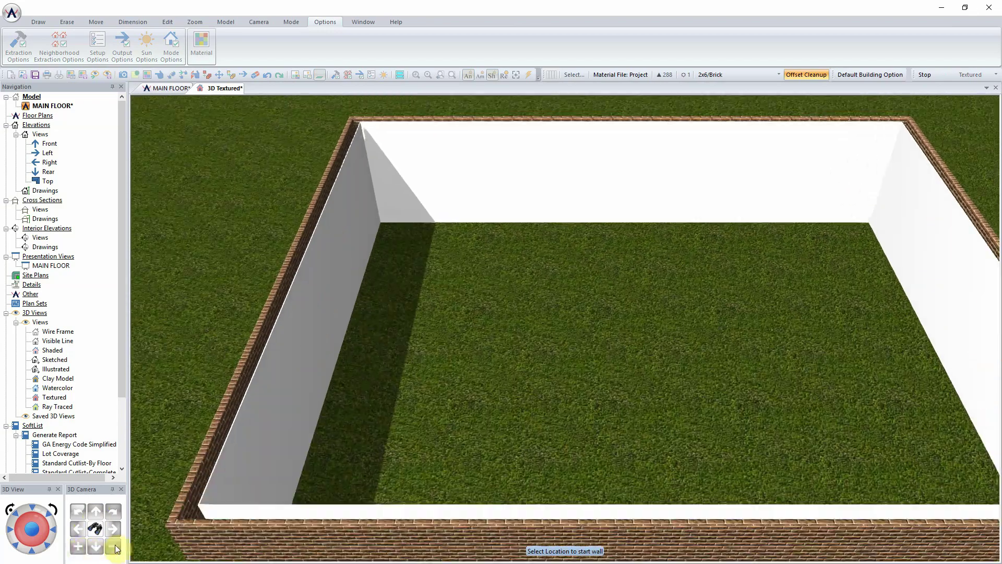
{"action": "left_click", "coordinate": [96, 548]}
{"action": "left_click", "coordinate": [96, 549]}
Zoom out three steps and rotate the camera around the enclosure.
{"action": "left_click", "coordinate": [113, 548]}
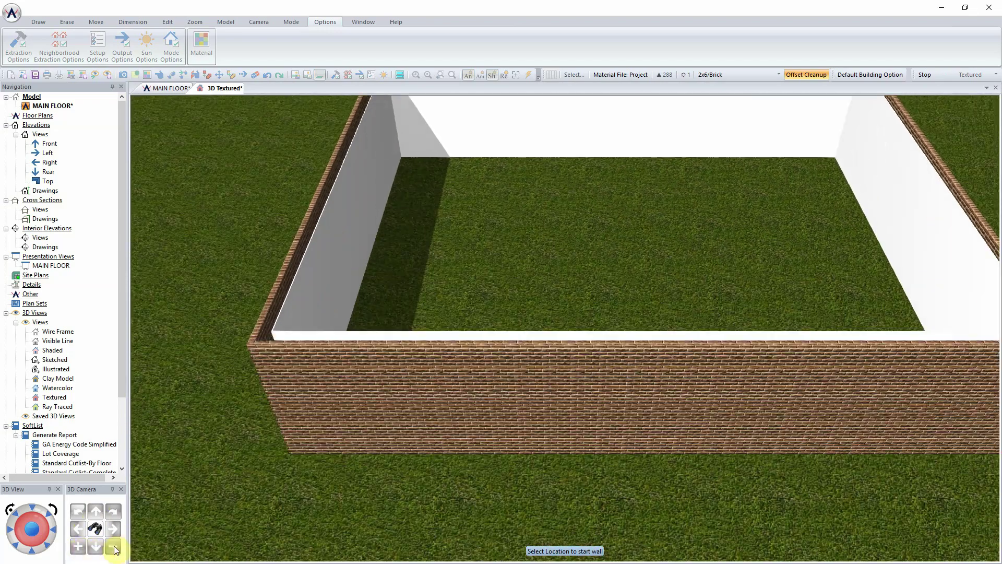
{"action": "left_click", "coordinate": [114, 548]}
{"action": "left_click", "coordinate": [114, 548]}
{"action": "left_click", "coordinate": [114, 529]}
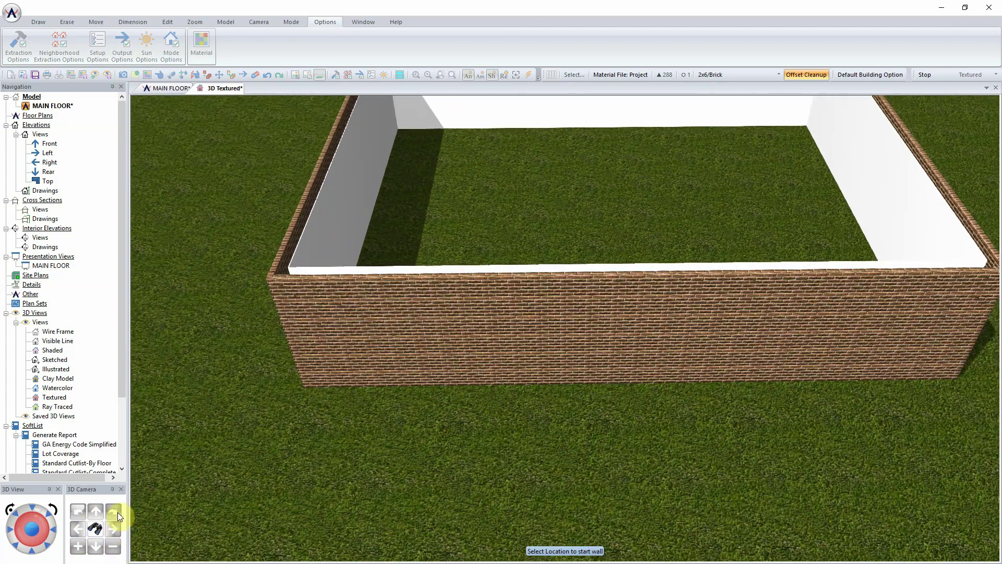
{"action": "left_click", "coordinate": [114, 529]}
{"action": "left_click", "coordinate": [114, 529]}
Swing the camera toward the front-left corner to see the brick wall from outside.
{"action": "left_click", "coordinate": [78, 511]}
{"action": "left_click", "coordinate": [78, 511]}
{"action": "left_click", "coordinate": [78, 511]}
{"action": "left_click", "coordinate": [78, 511]}
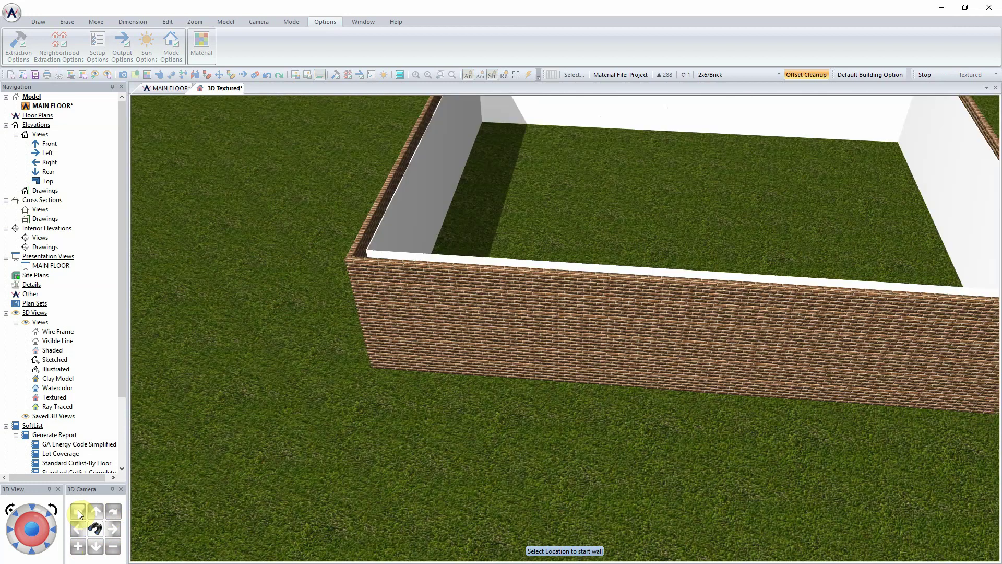
{"action": "left_click", "coordinate": [78, 511]}
{"action": "left_click", "coordinate": [109, 510]}
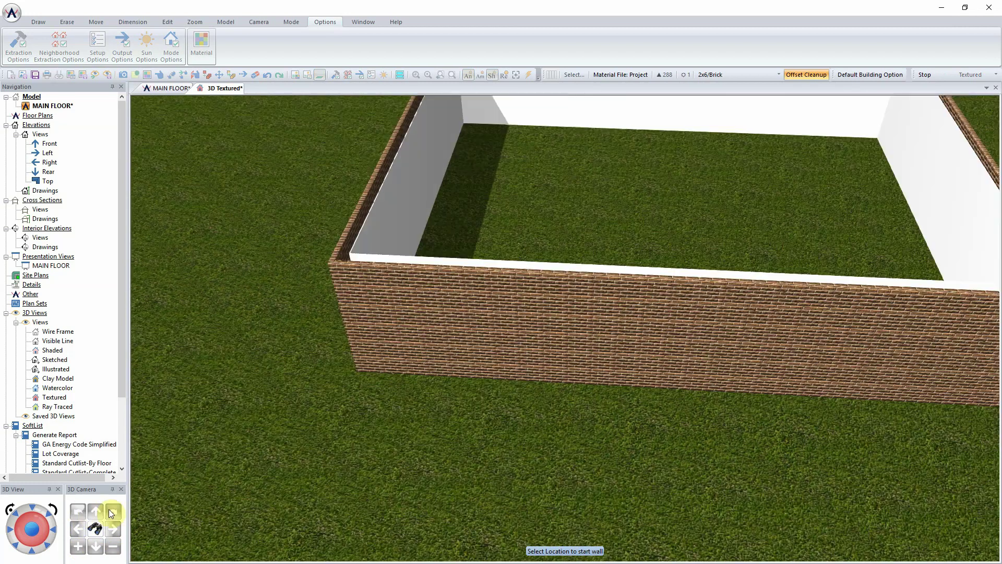
{"action": "left_click", "coordinate": [109, 509]}
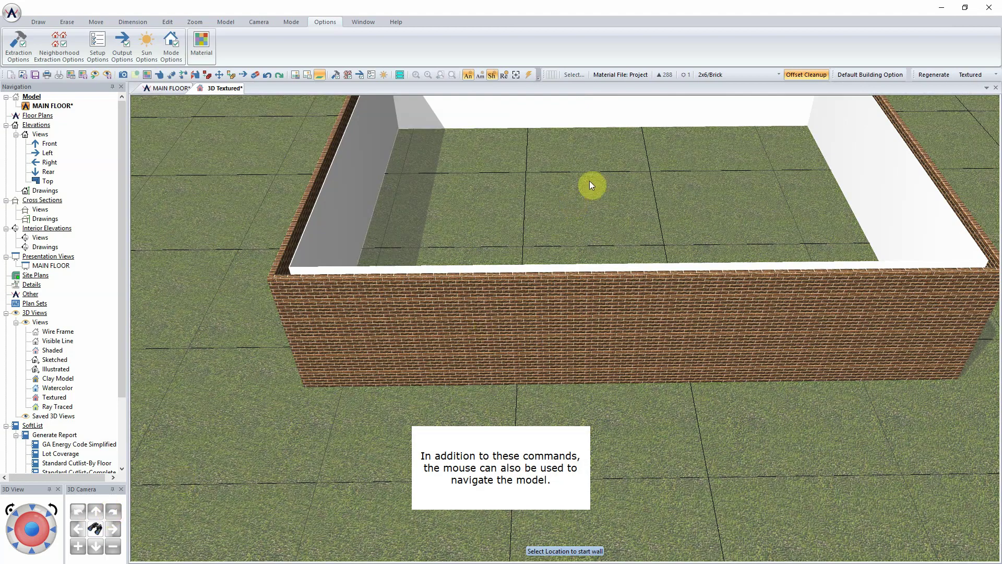
Orbit and zoom with the mouse until the front brick wall faces the camera squarely.
{"action": "middle_click_drag", "start_coordinate": [660, 141], "coordinate": [642, 140]}
{"action": "scroll", "coordinate": [636, 137], "scroll_direction": "up", "scroll_amount": 3}
{"action": "scroll", "coordinate": [635, 134], "scroll_direction": "down", "scroll_amount": 3}
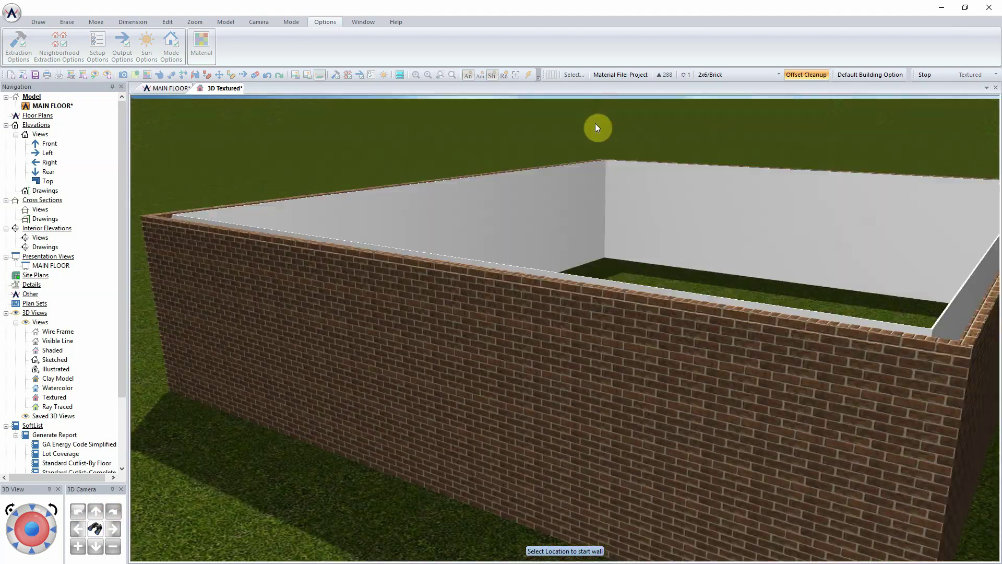
{"action": "scroll", "coordinate": [589, 124], "scroll_direction": "down", "scroll_amount": 4}
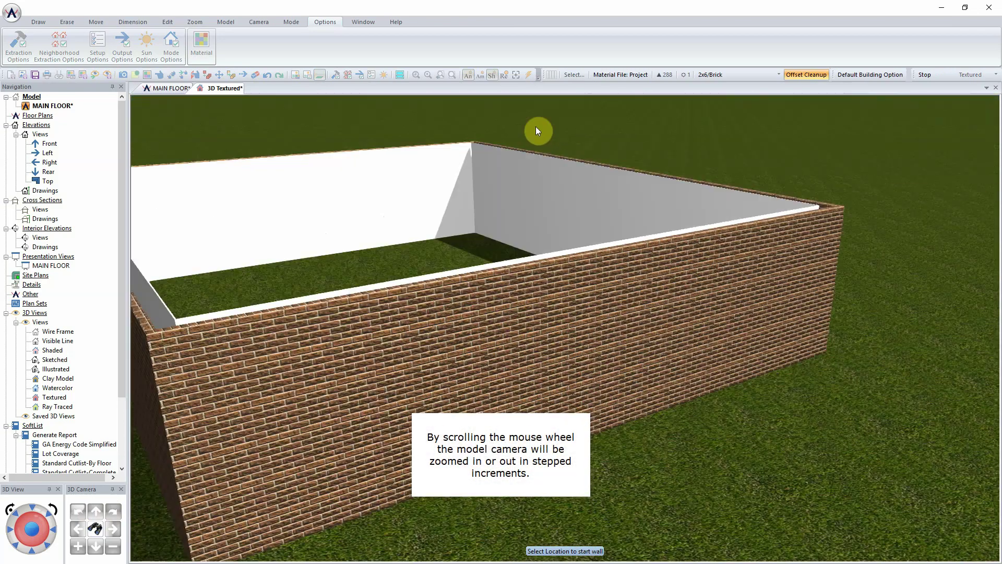
{"action": "middle_click_drag", "start_coordinate": [536, 127], "coordinate": [472, 130]}
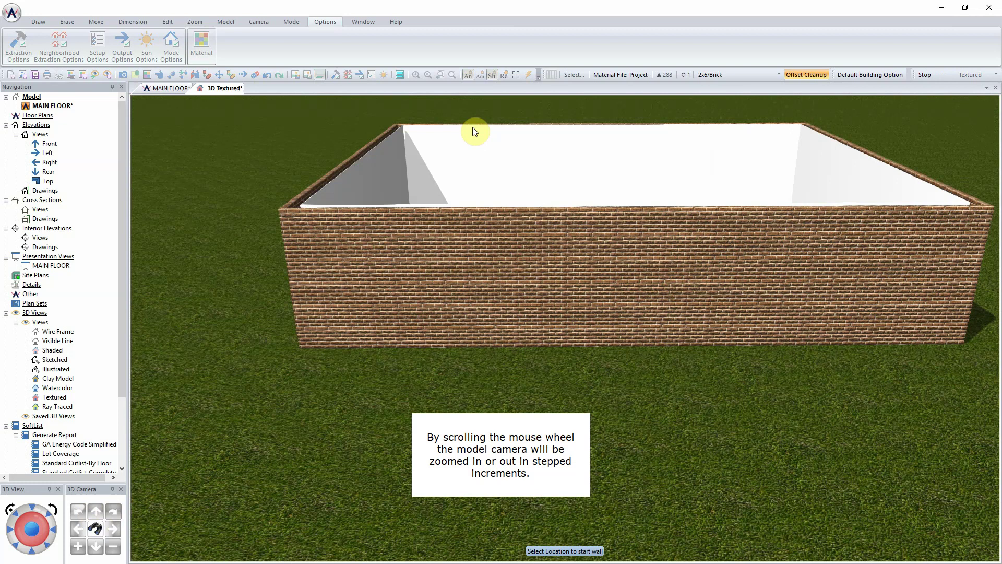